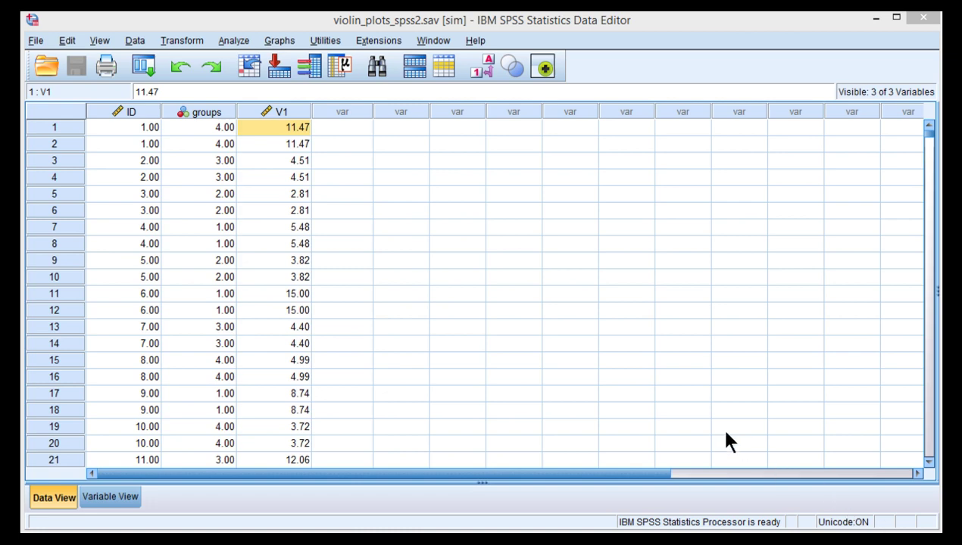
Select the entire V1 variable column by its header in Data View
click(287, 114)
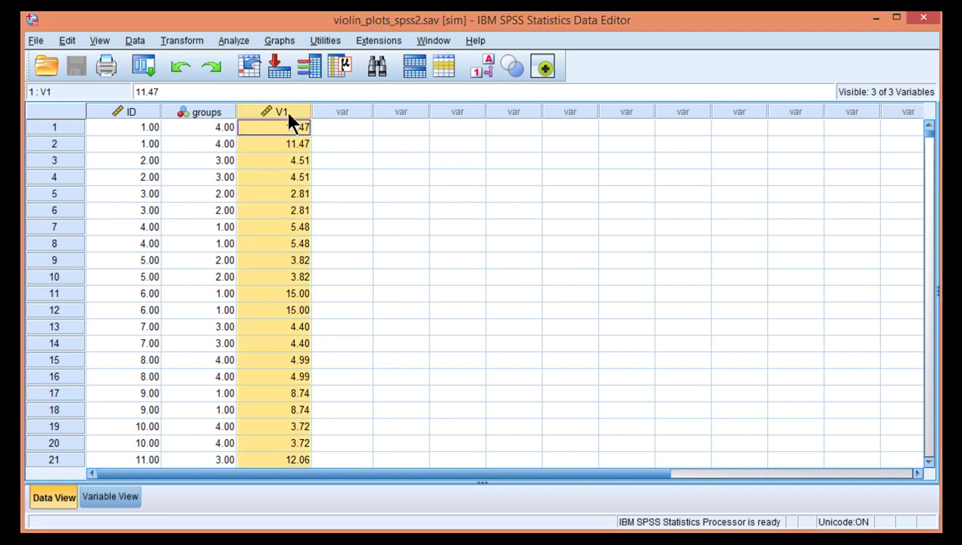
click(315, 123)
click(295, 115)
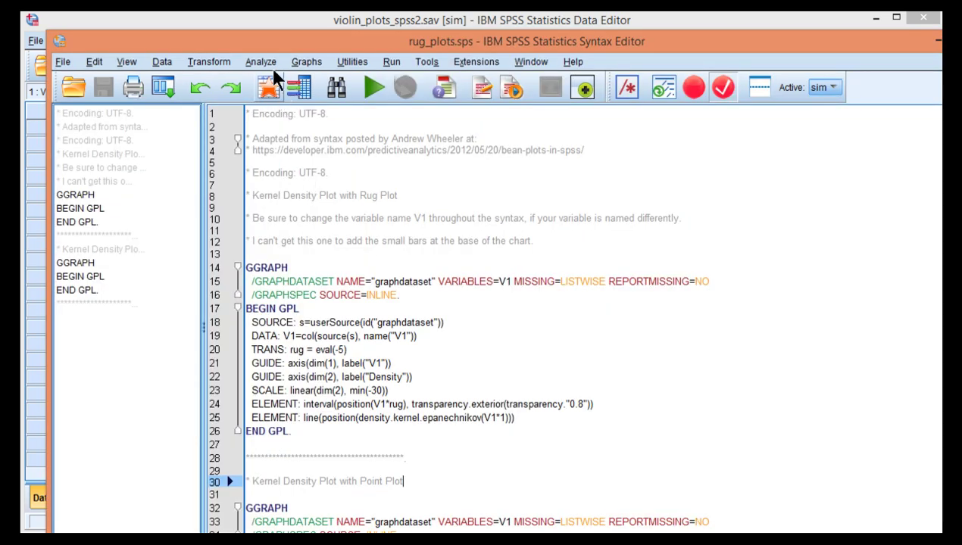
Maximise rug_plots.sps and highlight its TRANS rug line and the interval element on line 24
drag(264, 44, 231, 22)
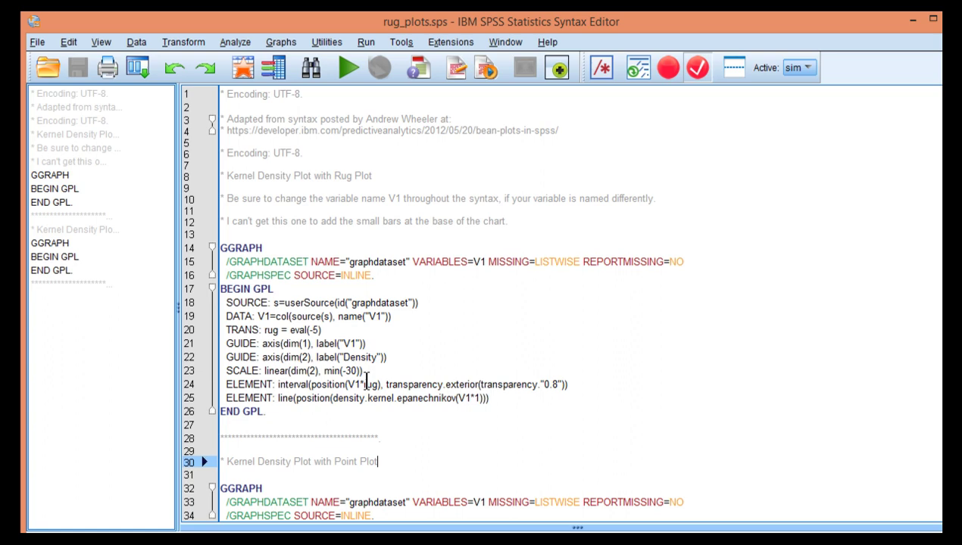
drag(322, 330, 225, 331)
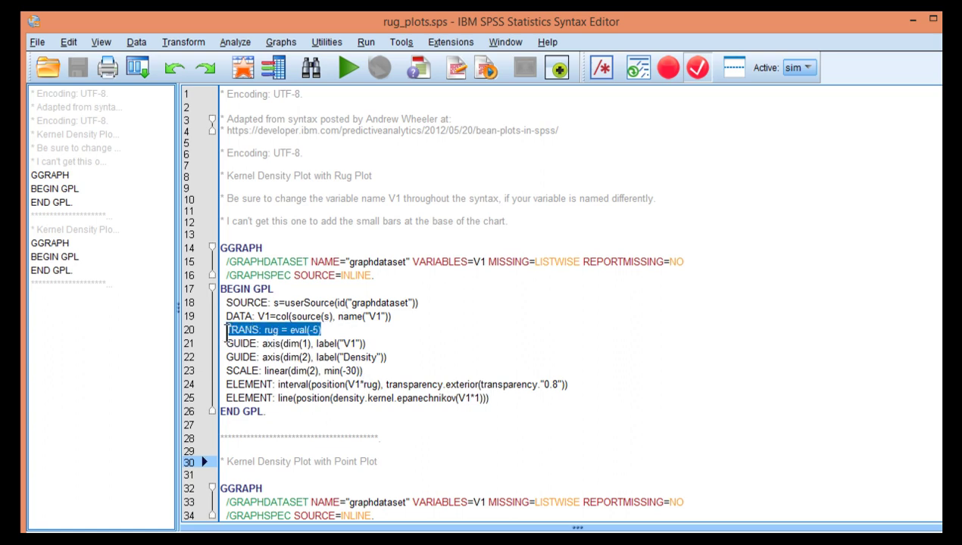
click(334, 331)
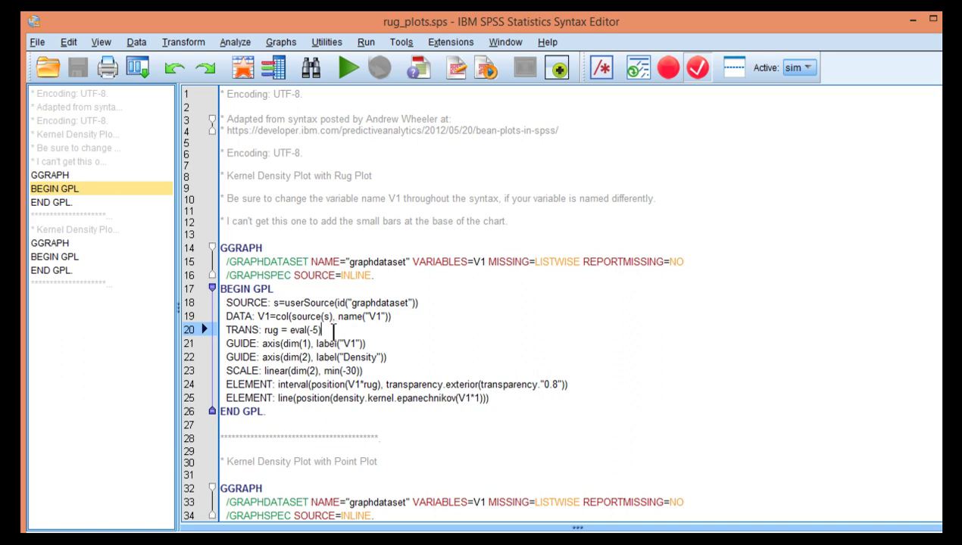
drag(568, 385, 221, 396)
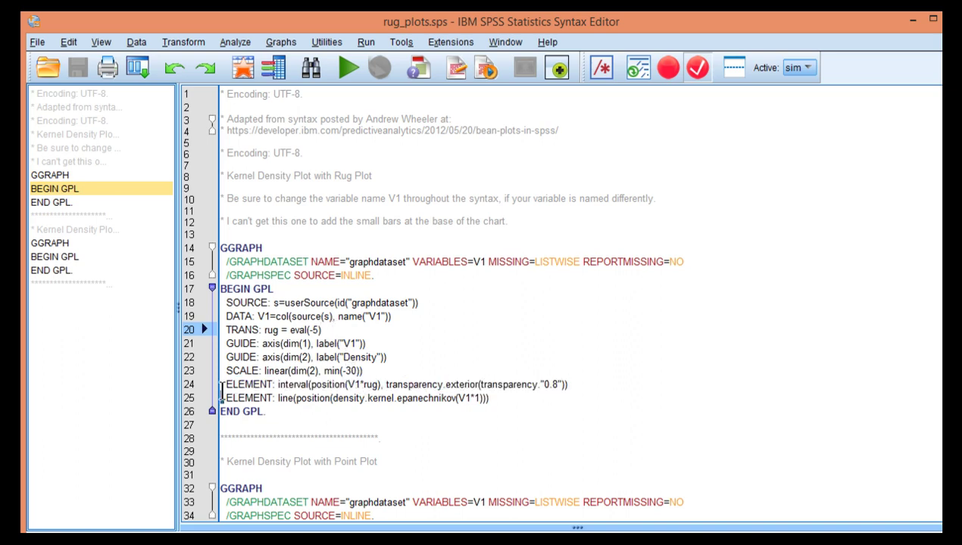
click(278, 385)
key(shift+Right)
key(shift+Right)
key(shift+Right)
key(shift+Right)
key(shift+Right)
key(shift+Right)
key(shift+Right)
key(shift+Right)
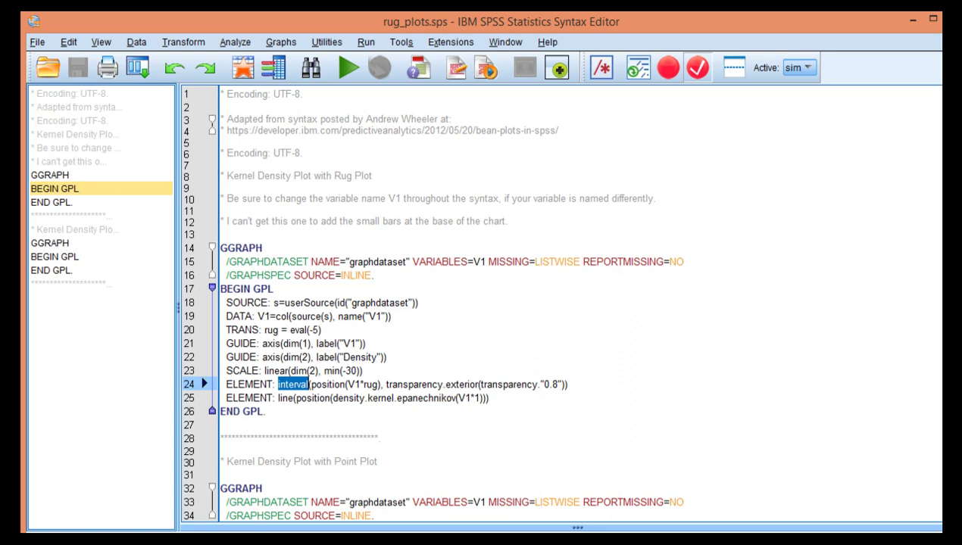
In Chrome's Bean plots in SPSS article, open the full-size rug_plots.png image
key(alt+Tab)
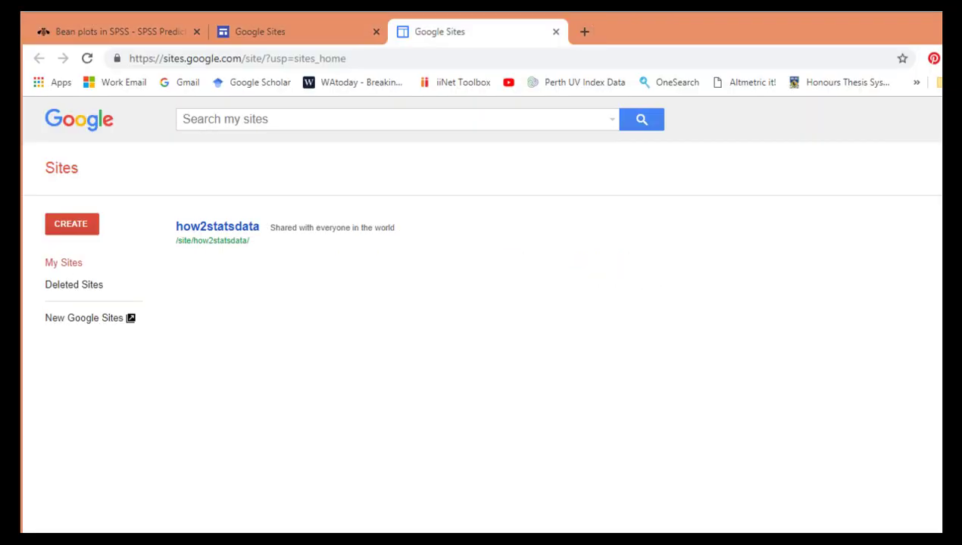
click(147, 35)
scroll(436, 313, down, 5)
scroll(435, 313, down, 8)
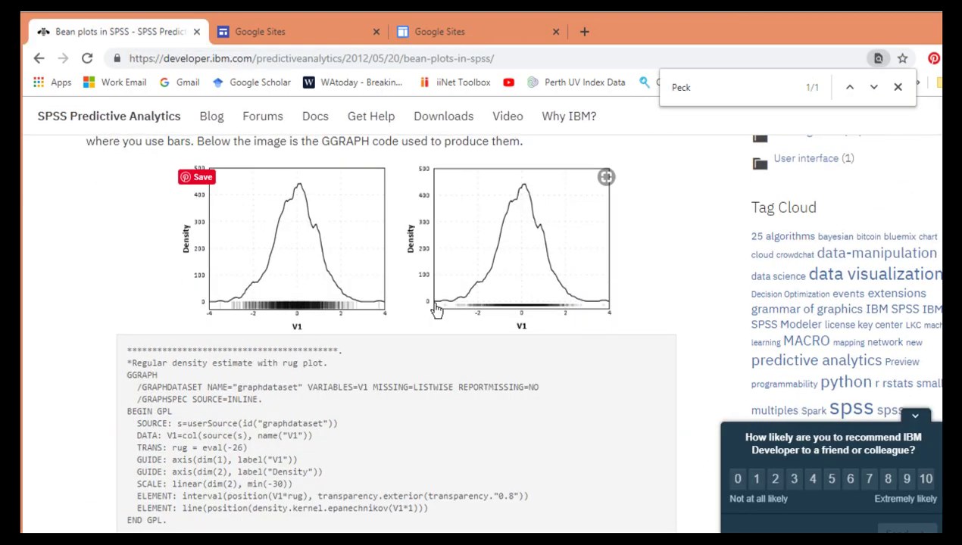
scroll(378, 284, up, 3)
click(324, 255)
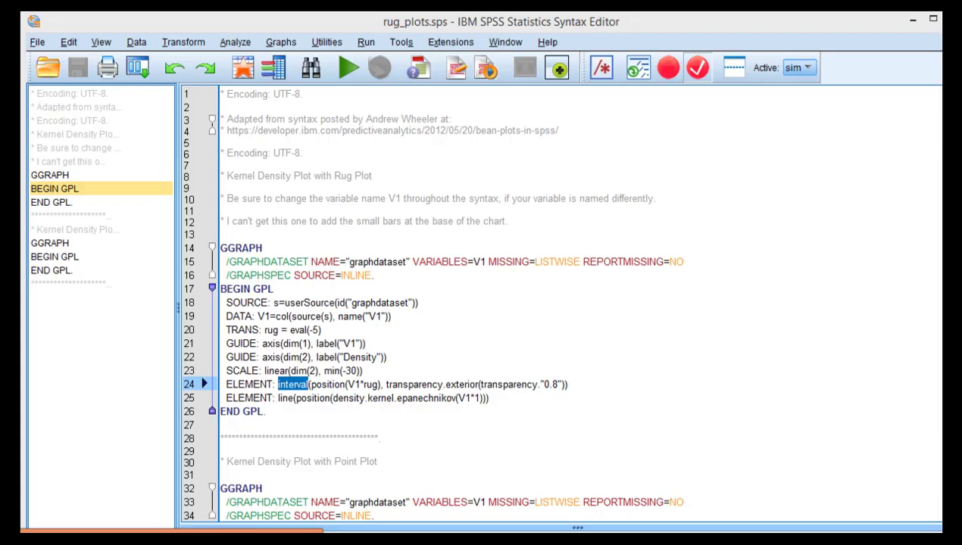
Scroll through rug_plots.sps, reviewing the comment header's author credit and source URL
scroll(435, 339, down, 6)
click(258, 284)
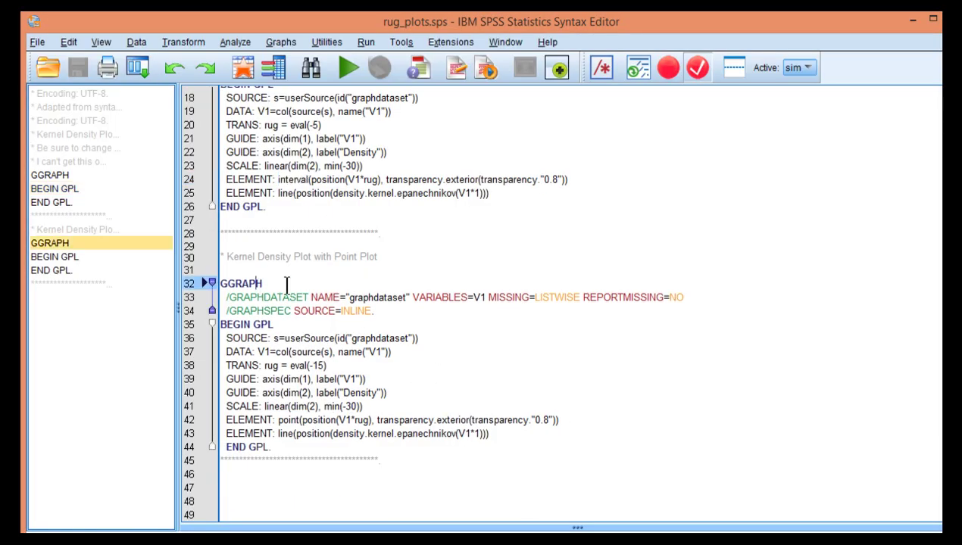
scroll(353, 317, up, 4)
scroll(352, 317, down, 4)
scroll(352, 319, up, 3)
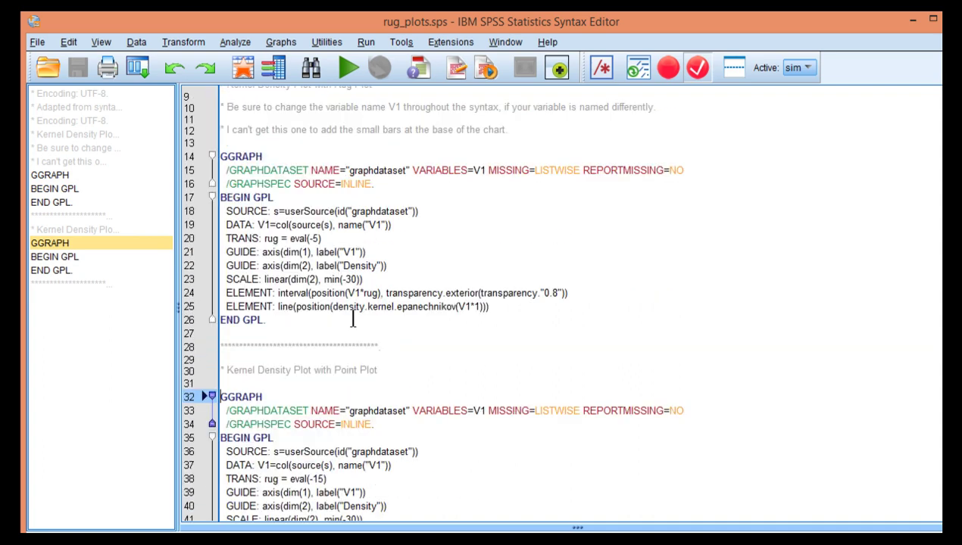
scroll(352, 319, up, 3)
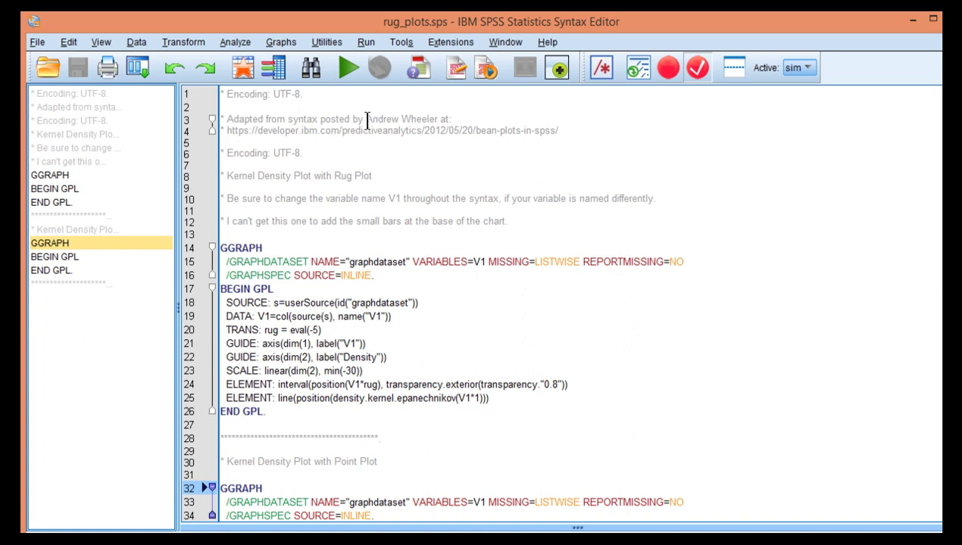
drag(366, 119, 429, 119)
click(422, 150)
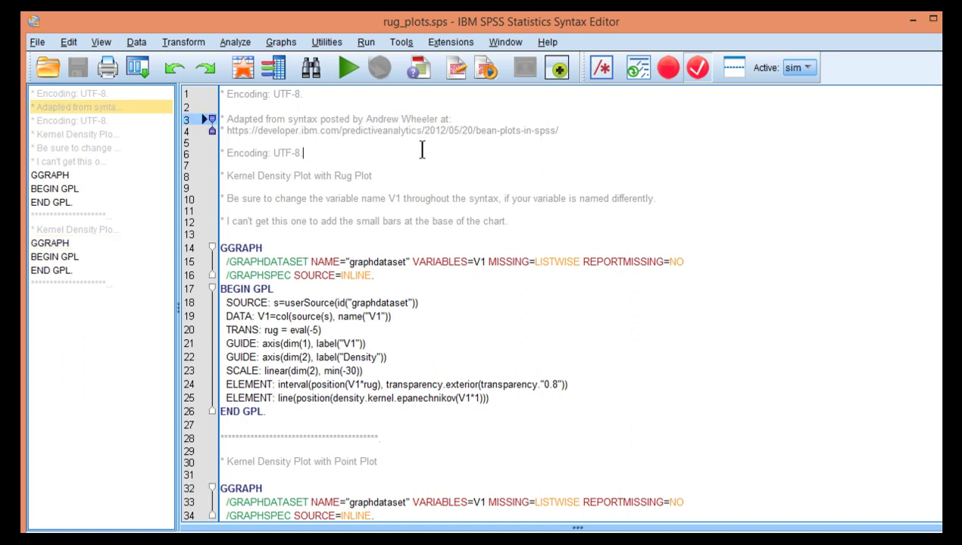
click(451, 131)
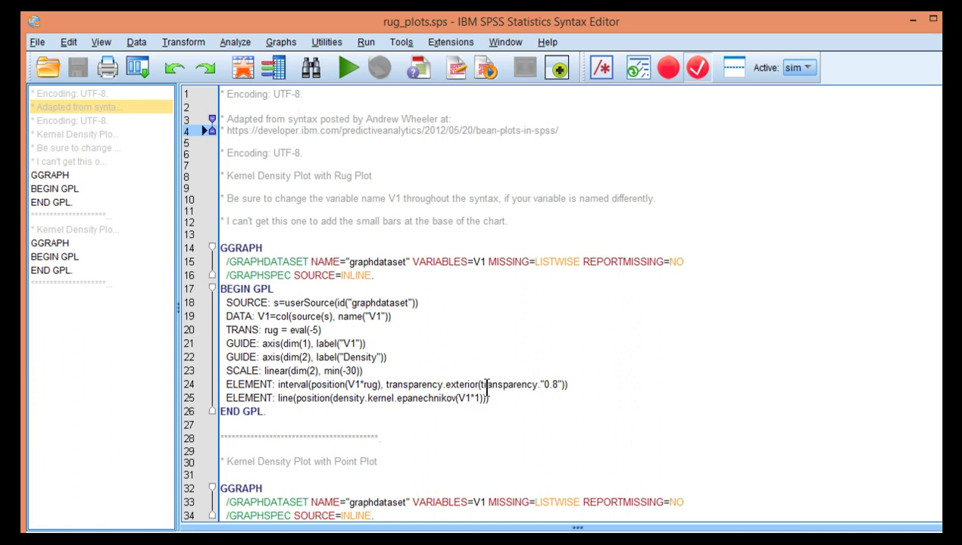
Select the point-plot GGRAPH block, lines 32–44, ready to run
scroll(489, 386, down, 6)
click(303, 311)
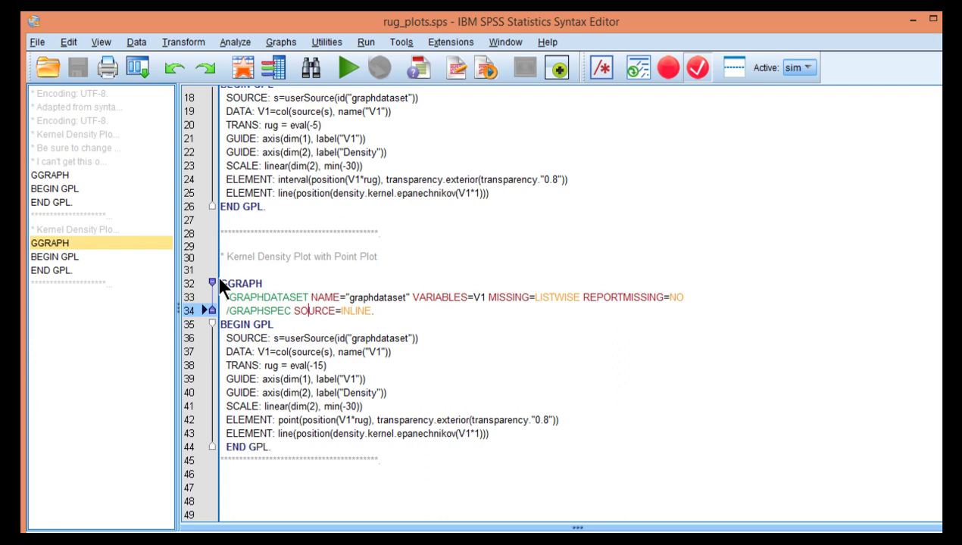
drag(220, 281, 307, 451)
click(367, 42)
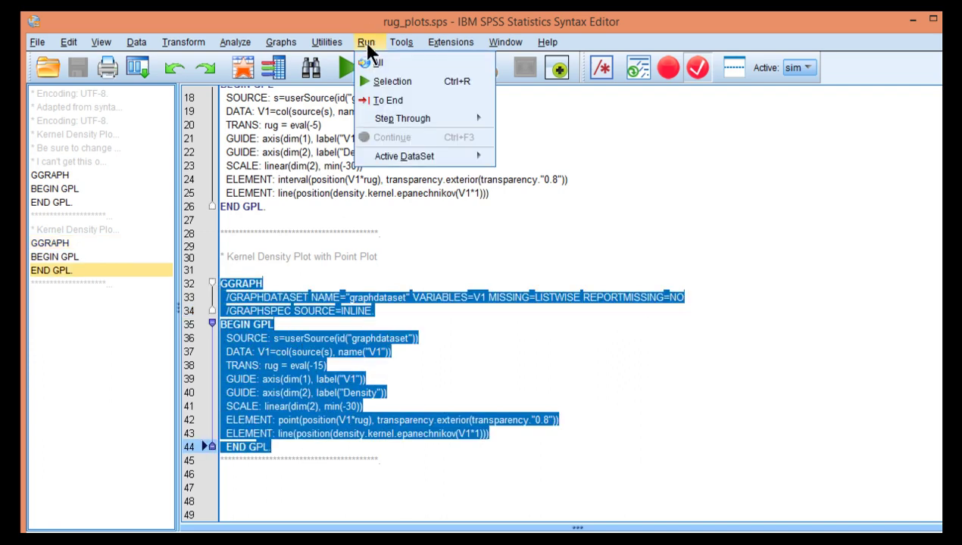
Run the selected point-plot block and scroll to the rendered V1 density graph
click(377, 78)
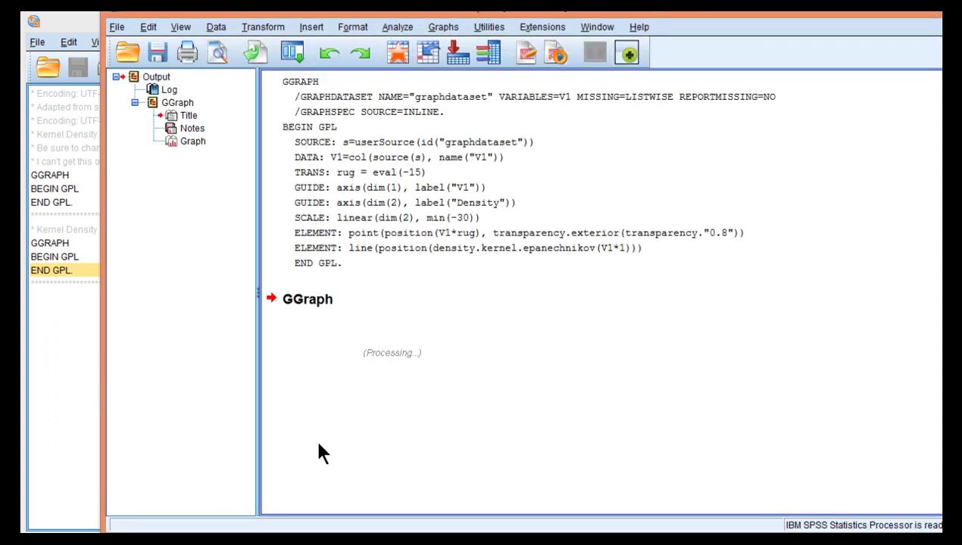
drag(533, 18, 448, 22)
scroll(700, 374, down, 2)
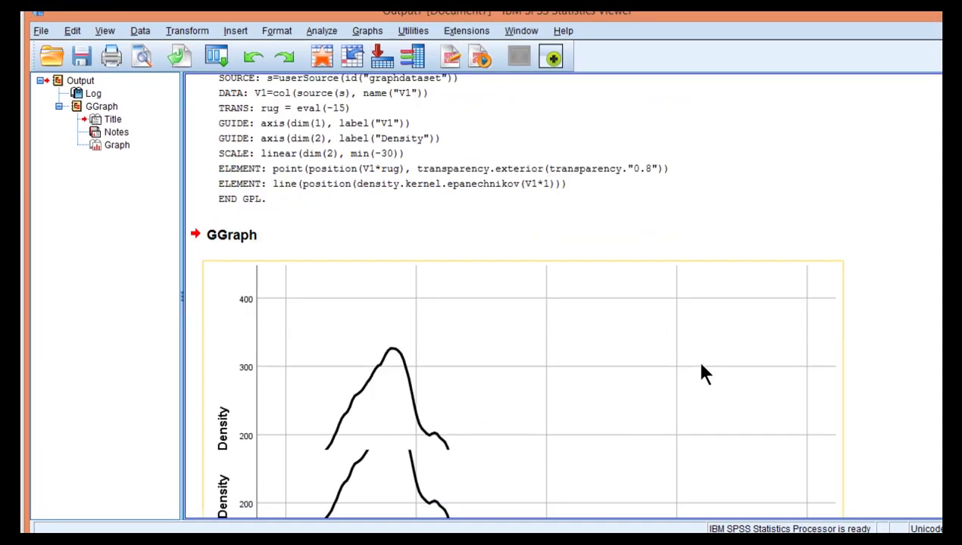
scroll(705, 370, down, 3)
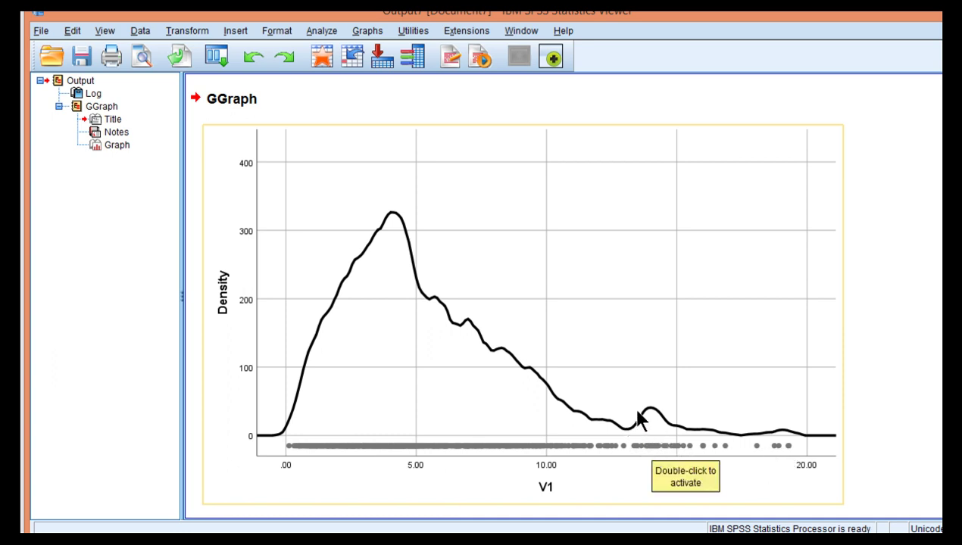
Open the density graph in the Chart Editor and make its grid lines transparent
double_click(658, 450)
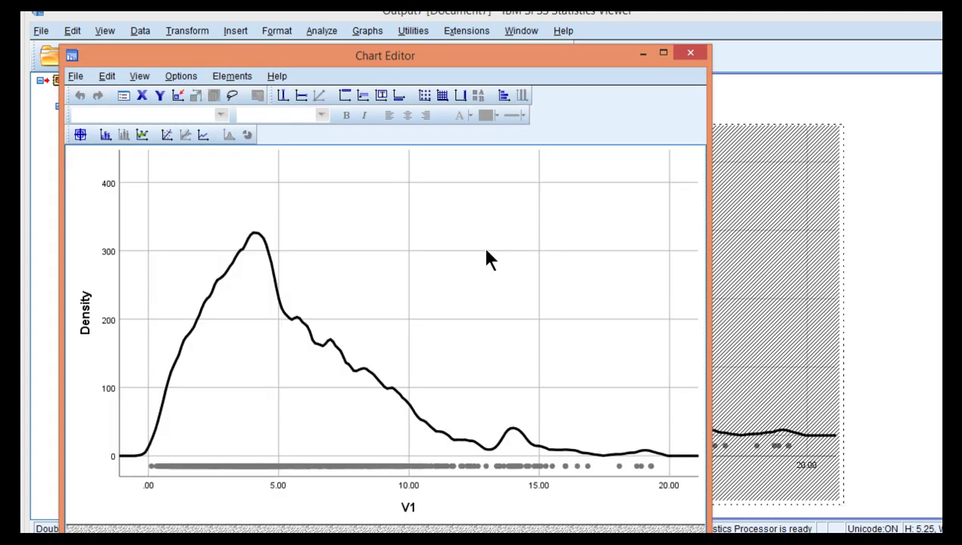
double_click(488, 260)
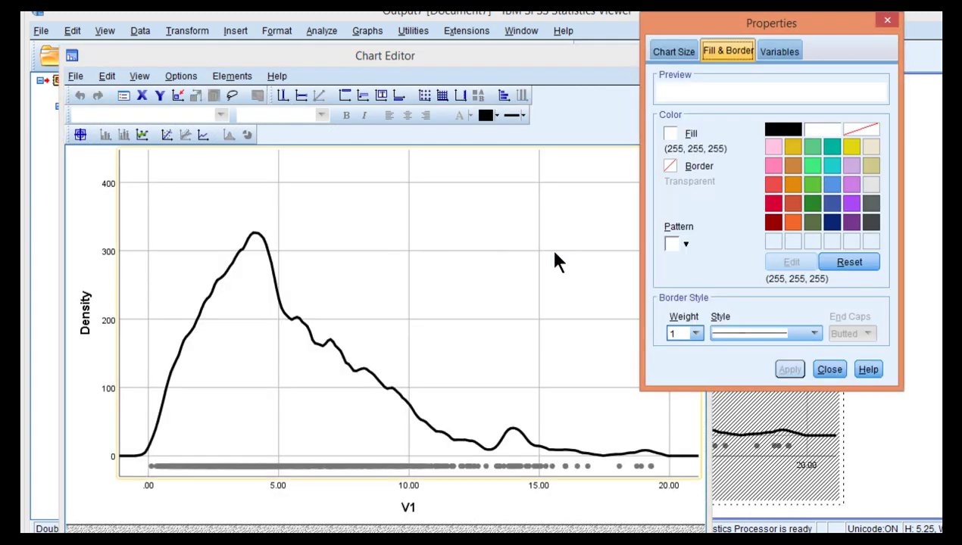
click(539, 250)
click(540, 251)
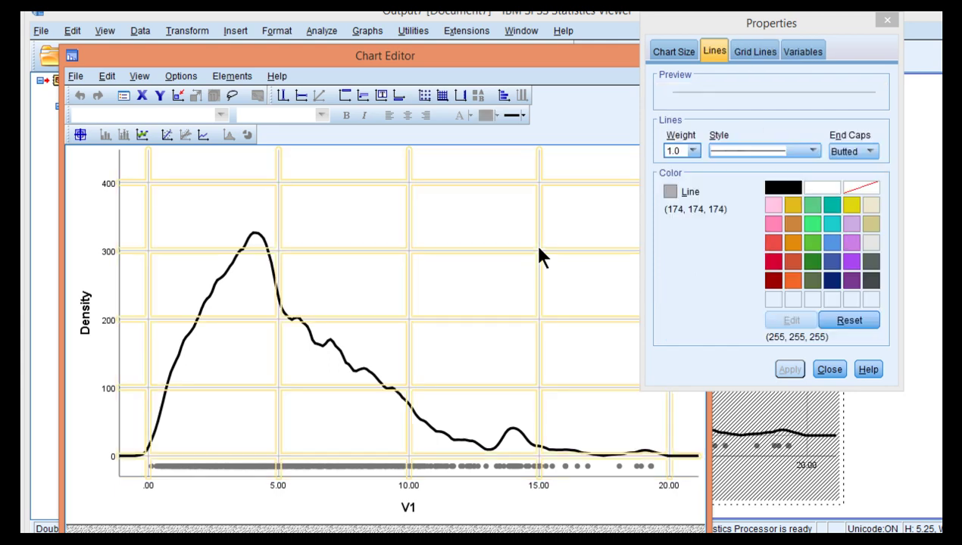
click(864, 189)
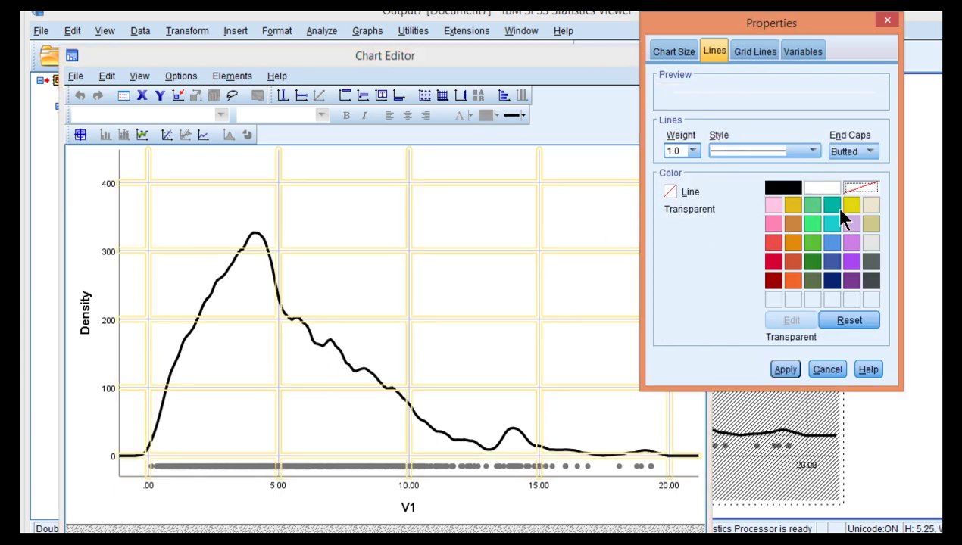
click(775, 365)
Unlock the aspect ratio, set chart width to 5.208 inches, then apply and close the editor
click(675, 51)
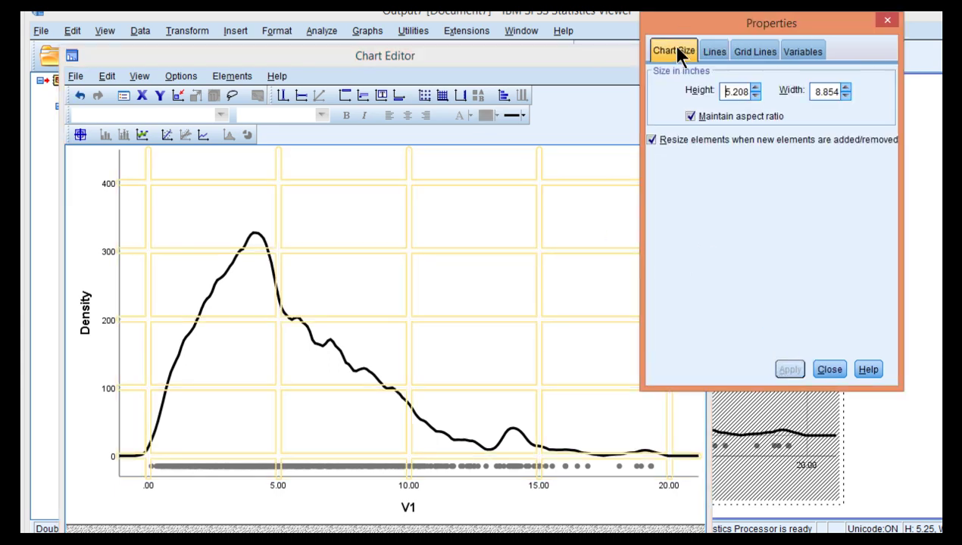
click(779, 114)
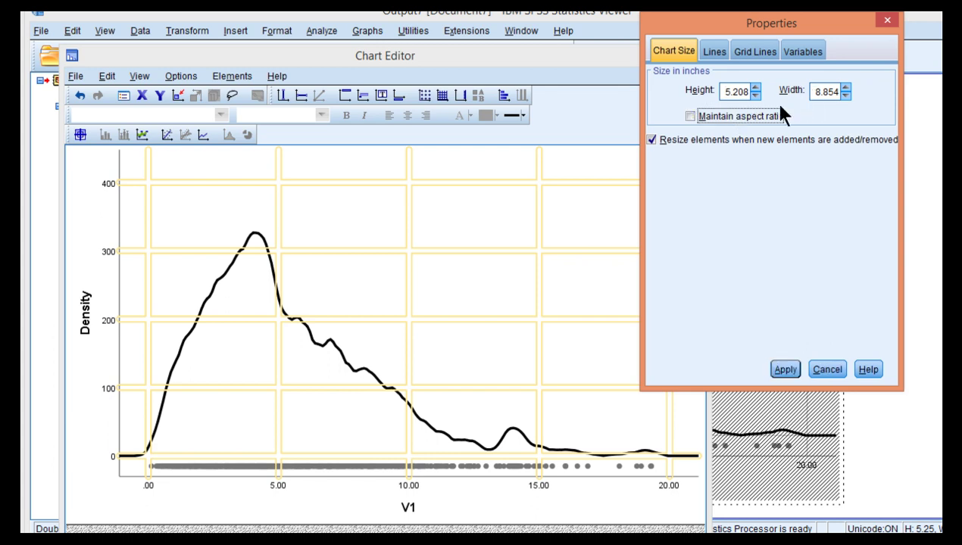
double_click(818, 91)
text(5.208)
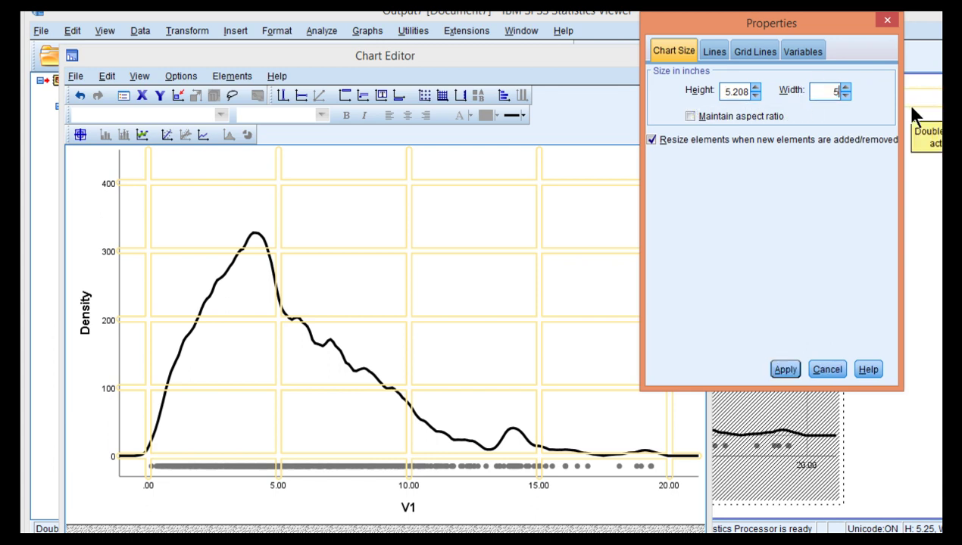
click(794, 369)
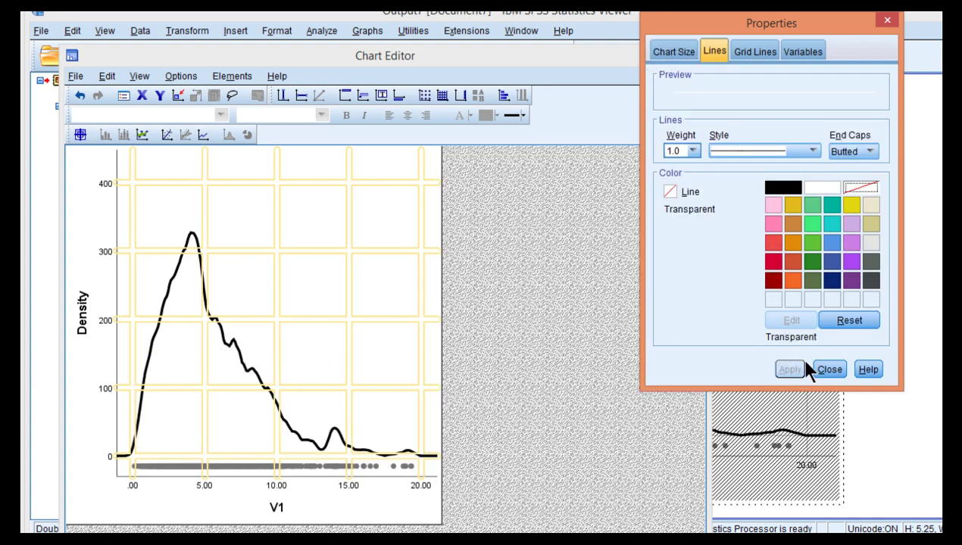
click(818, 370)
click(691, 53)
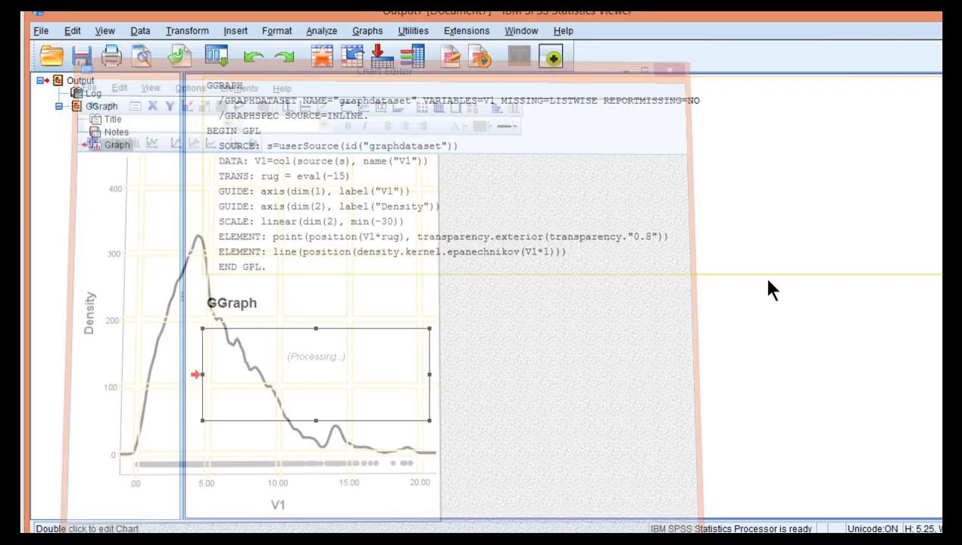
scroll(761, 293, down, 3)
click(242, 381)
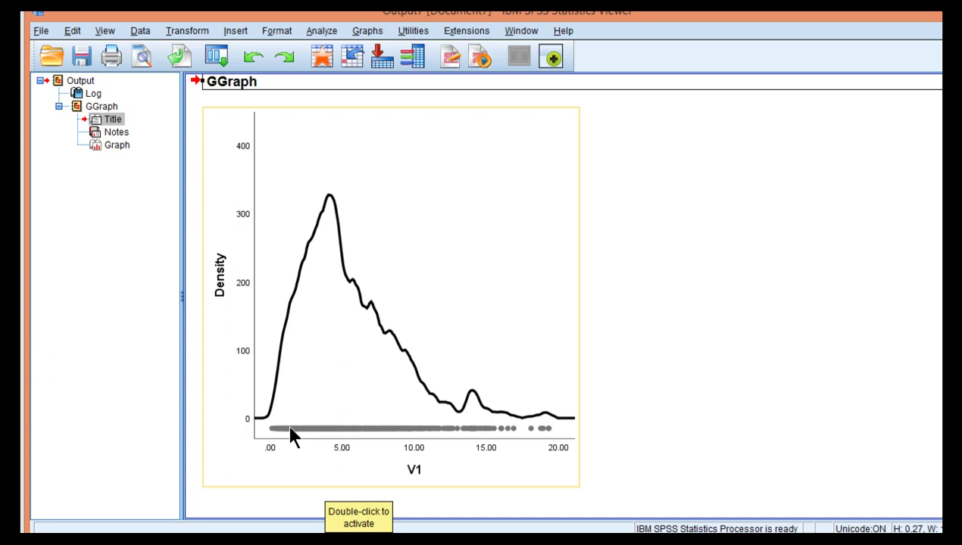
Change line 38's rug offset from eval(-15) to eval(-5) and reselect the point-plot block
key(alt+Tab)
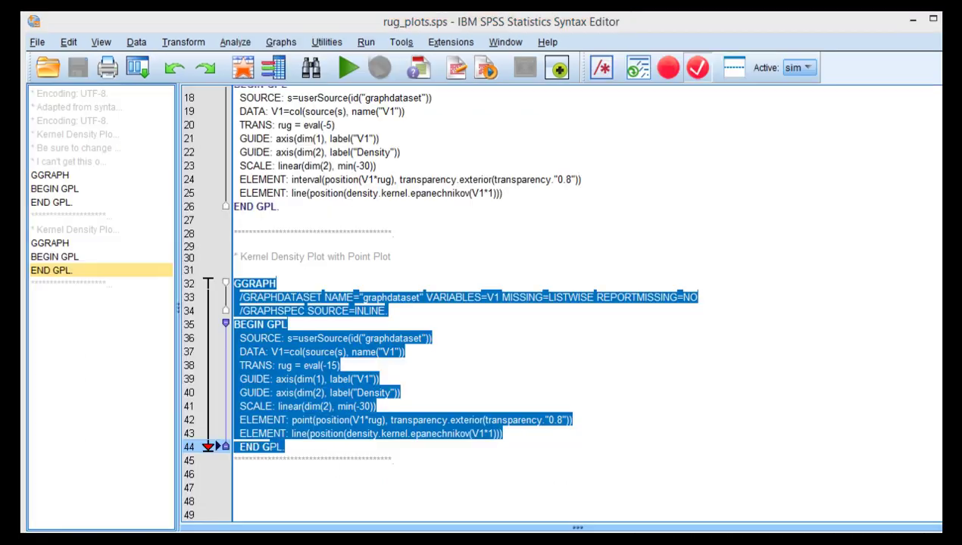
click(277, 353)
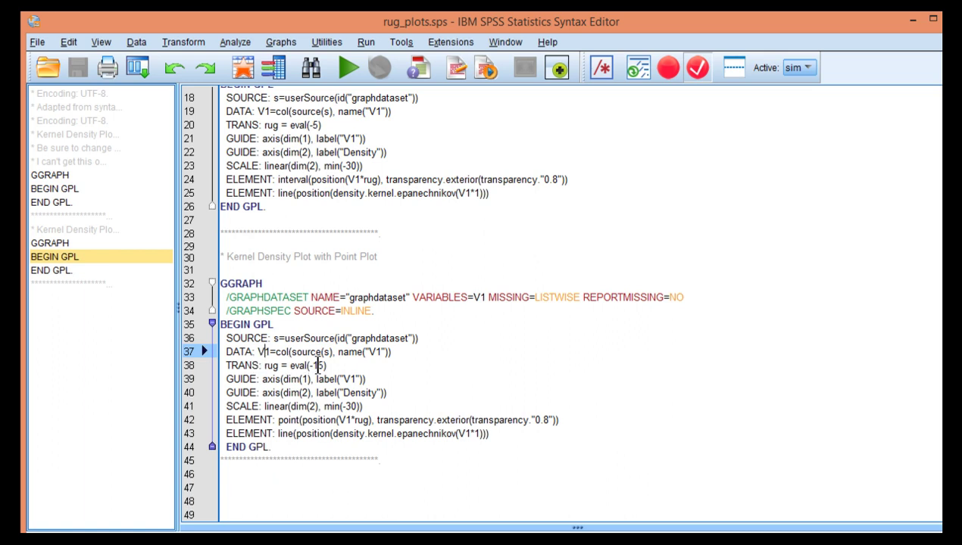
drag(318, 365, 326, 365)
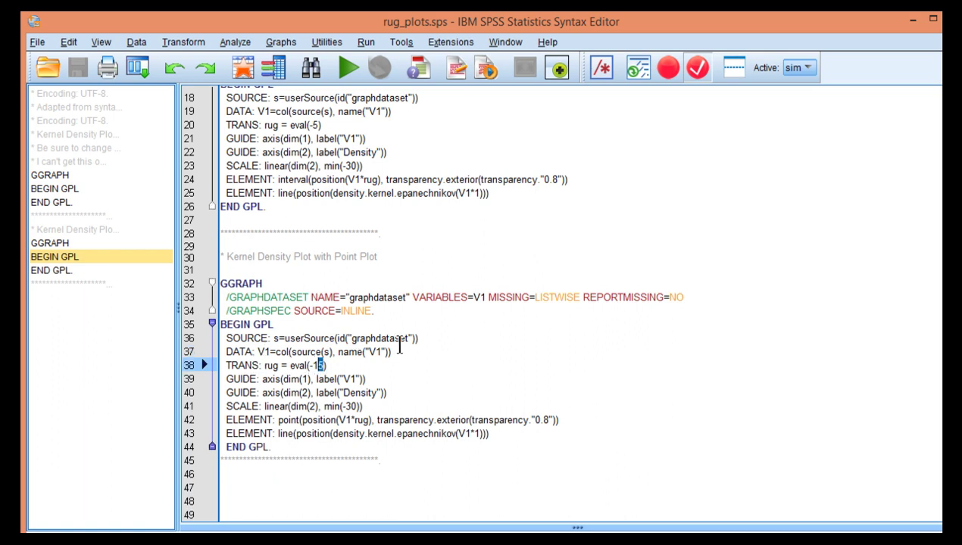
key(shift+Left)
text(5)
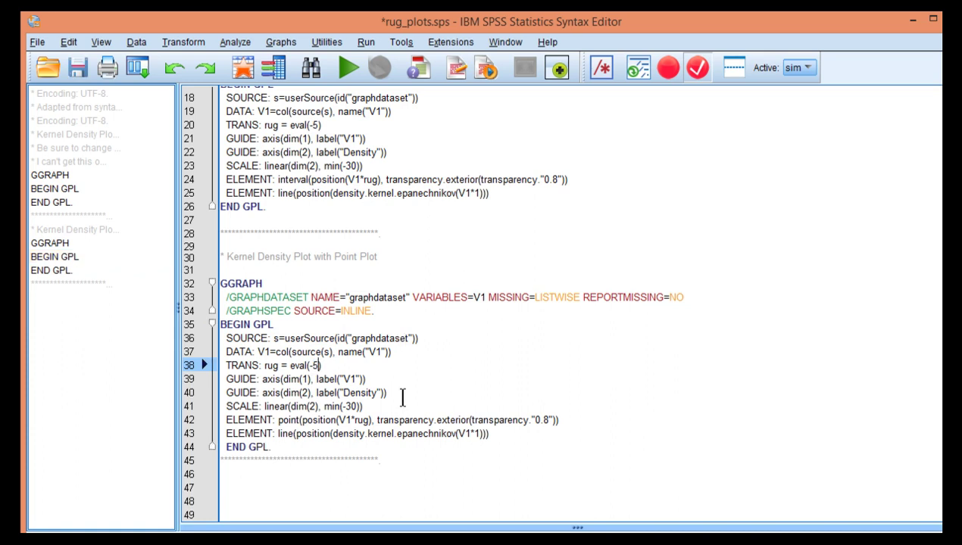
drag(379, 459, 215, 271)
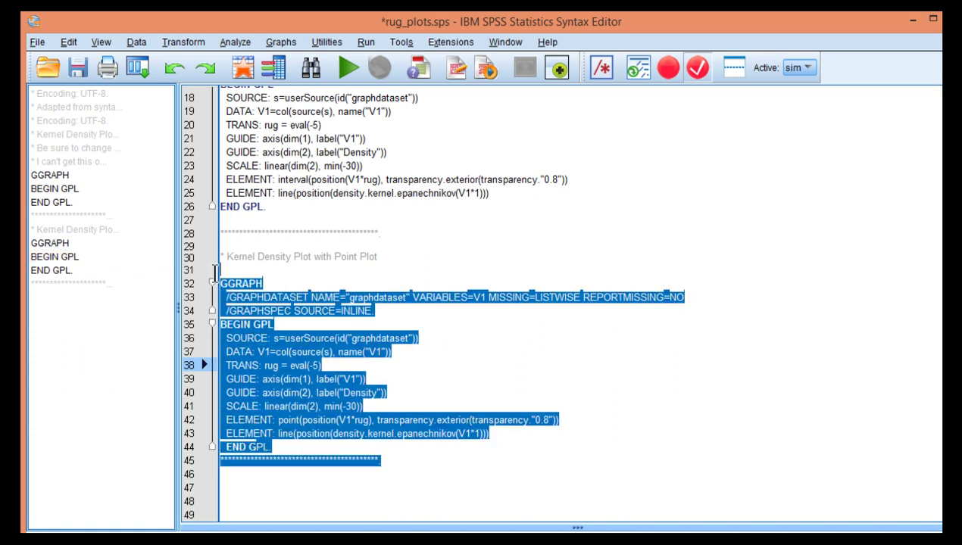
click(366, 42)
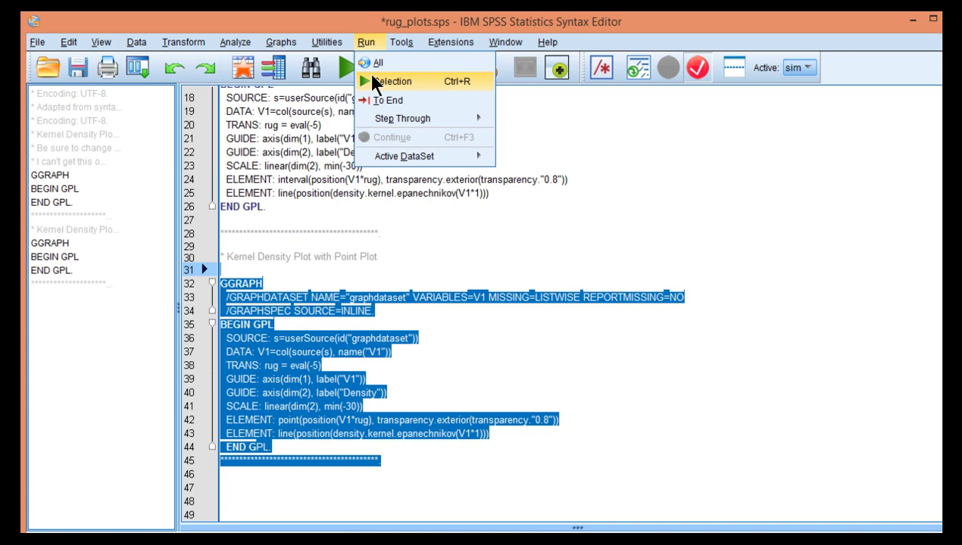
Rerun the point-plot block and scroll to compare the new graph with the earlier one
click(382, 81)
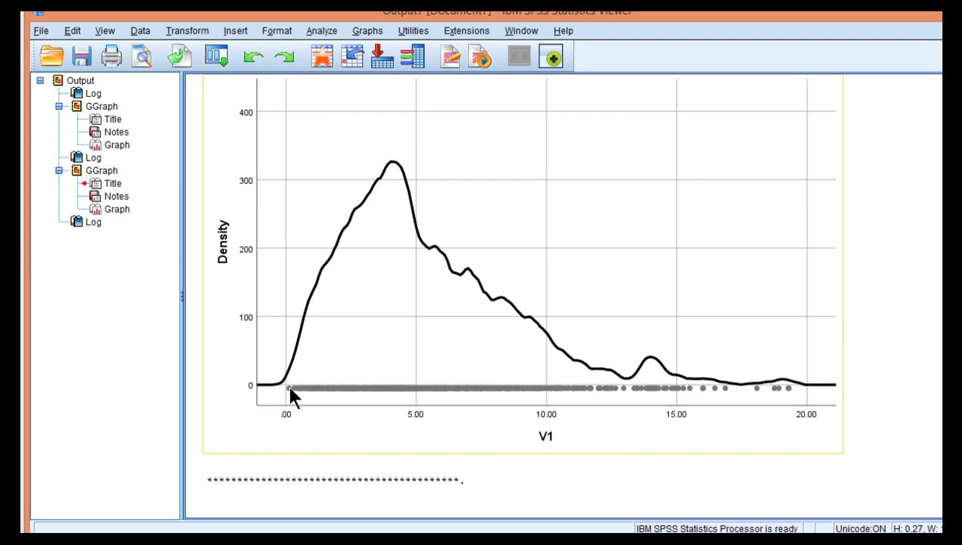
scroll(290, 394, up, 10)
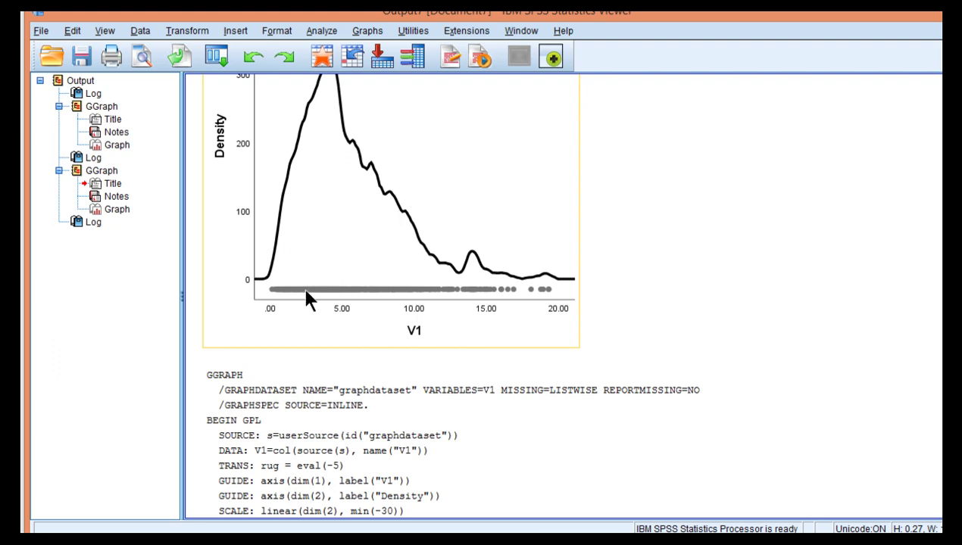
scroll(360, 358, down, 10)
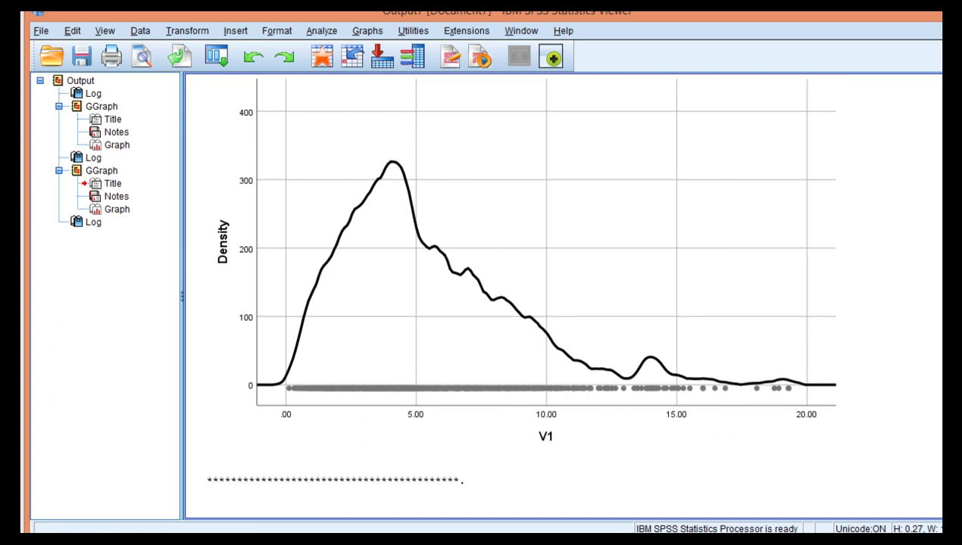
Select the interval-rug GGRAPH block, lines 14–26, and run the selection
key(alt+Tab)
click(318, 418)
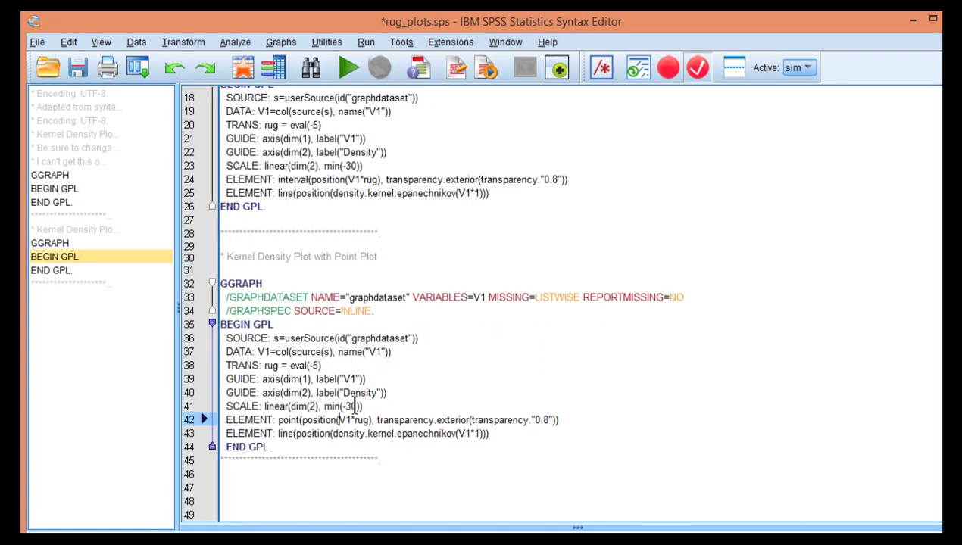
click(321, 365)
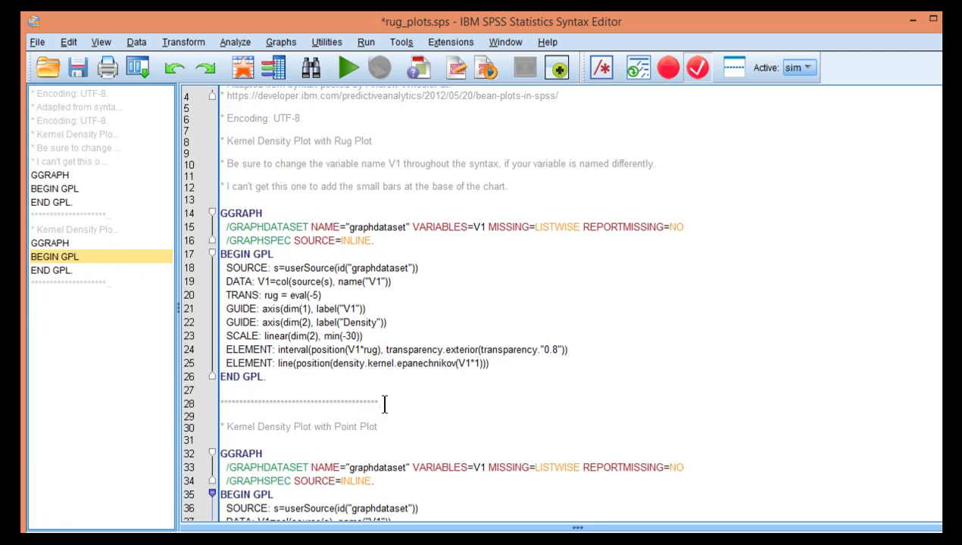
scroll(381, 401, up, 5)
drag(278, 349, 308, 350)
drag(264, 382, 220, 213)
click(364, 42)
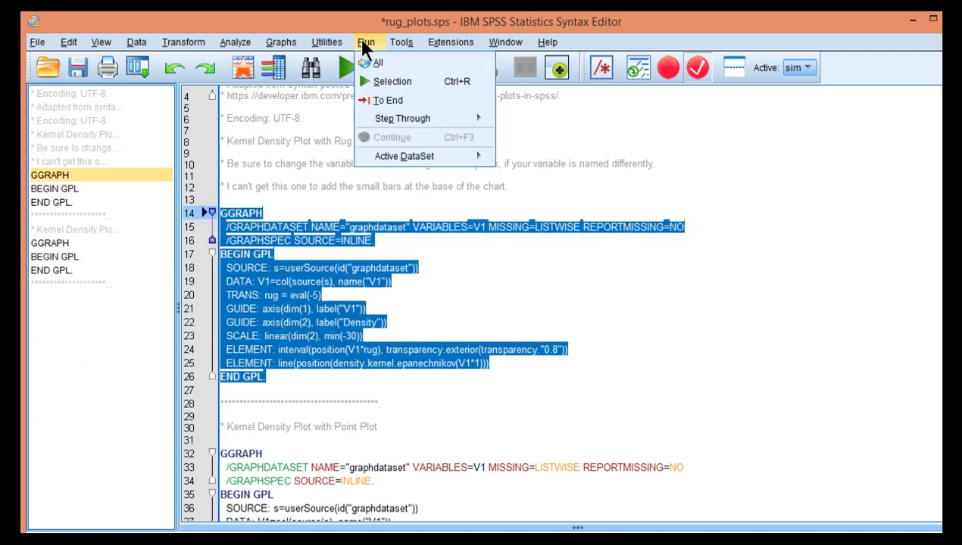
click(381, 79)
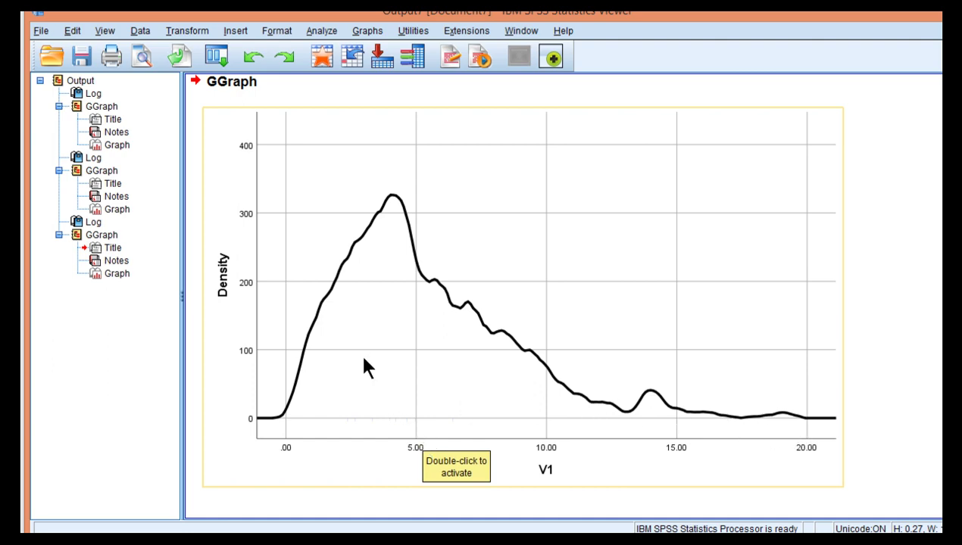
scroll(363, 358, up, 10)
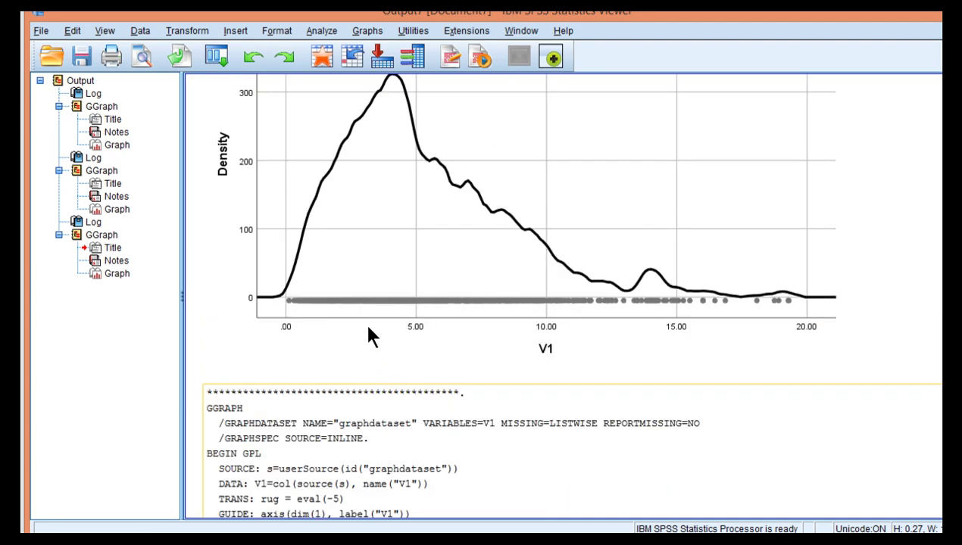
scroll(498, 378, down, 3)
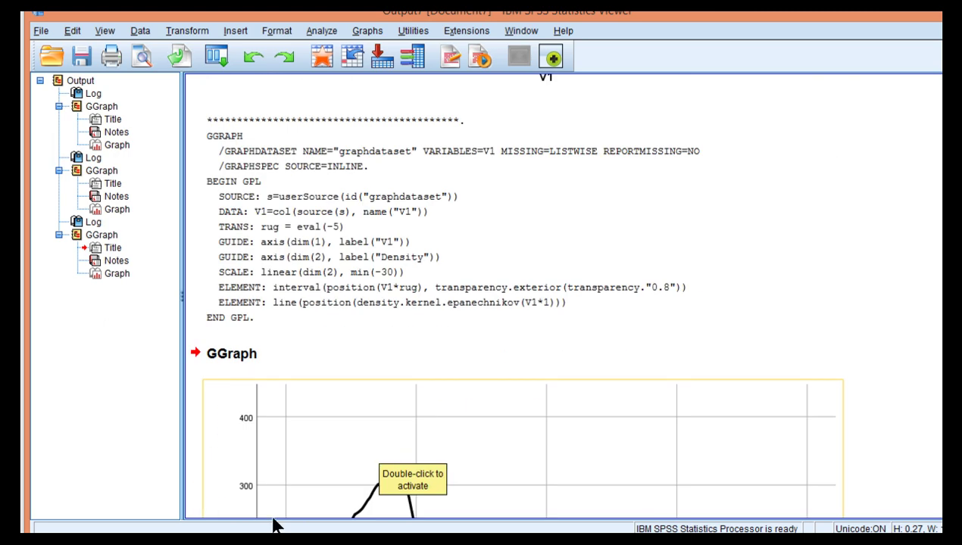
Return to rug_plots.sps and inspect the point element line in the second block
key(alt+Tab)
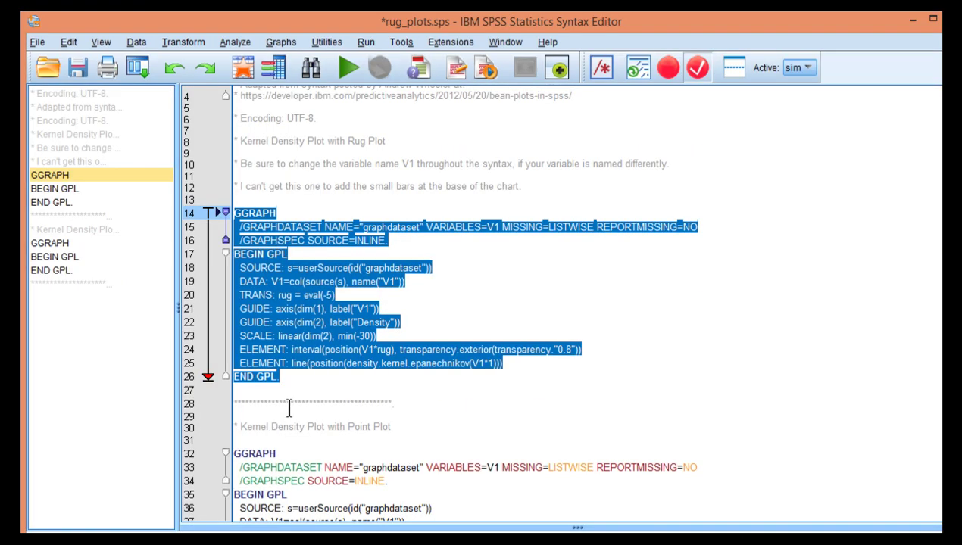
click(333, 389)
click(288, 350)
scroll(288, 350, down, 4)
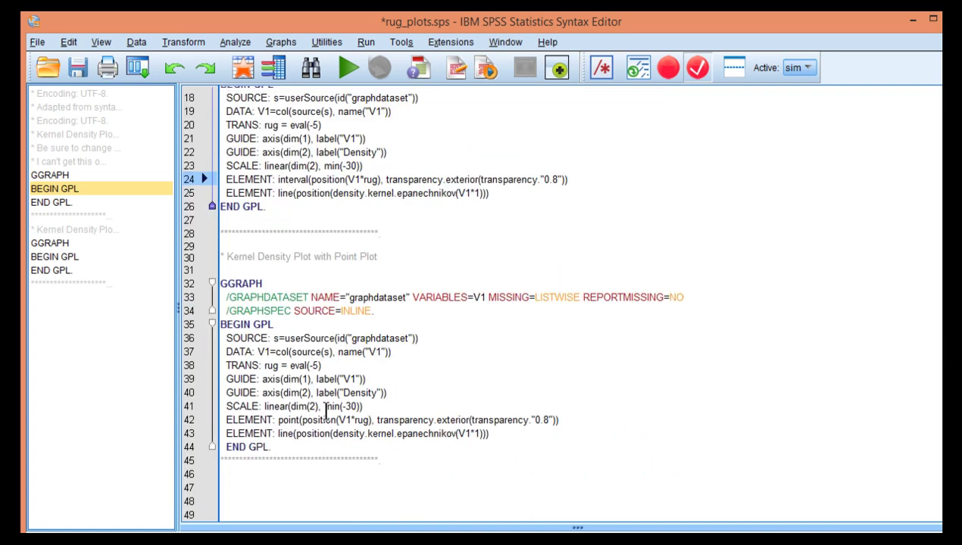
drag(276, 420, 295, 422)
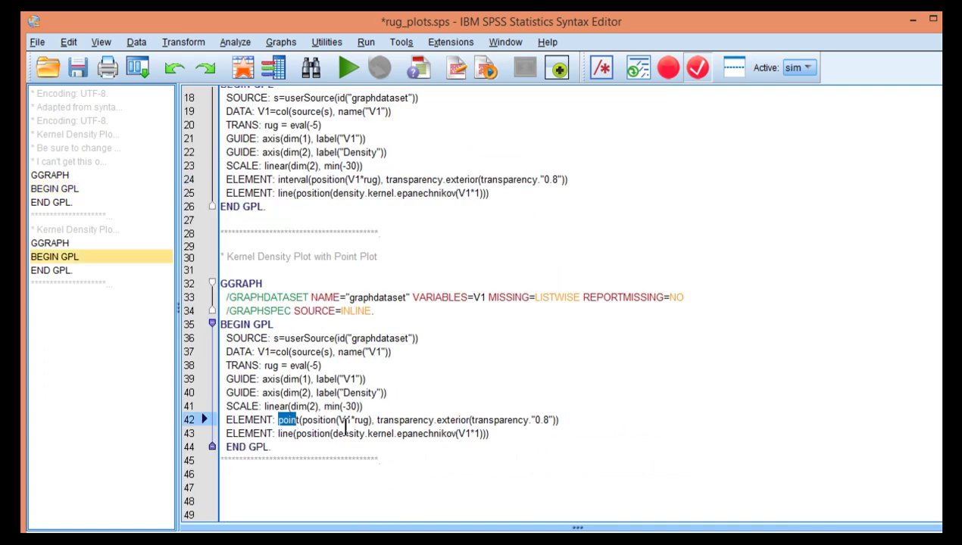
click(343, 433)
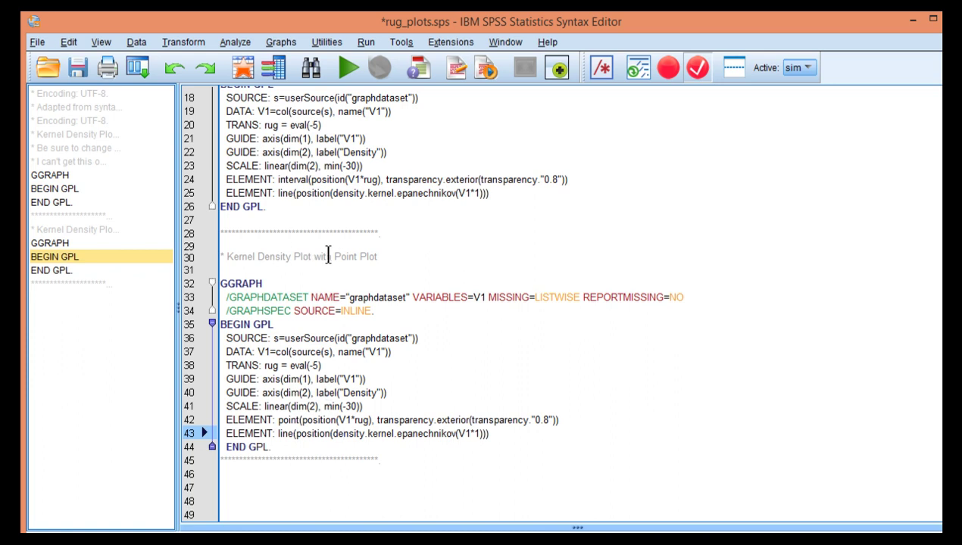
Highlight the Point heading and the interval keyword on line 24 to compare both rugs
mouse_move(359, 256)
mouse_down()
mouse_move(340, 257)
mouse_move(350, 257)
mouse_up()
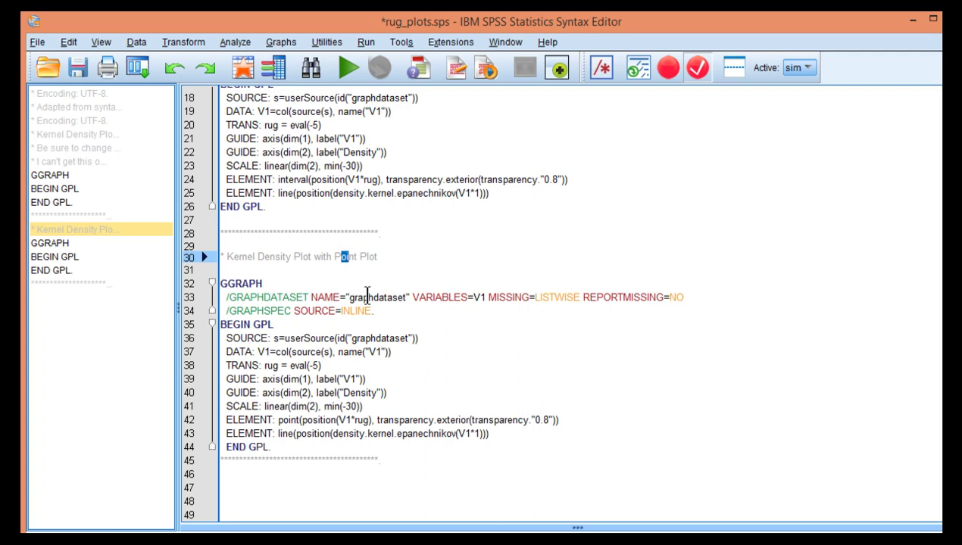
scroll(364, 294, up, 3)
drag(310, 293, 276, 294)
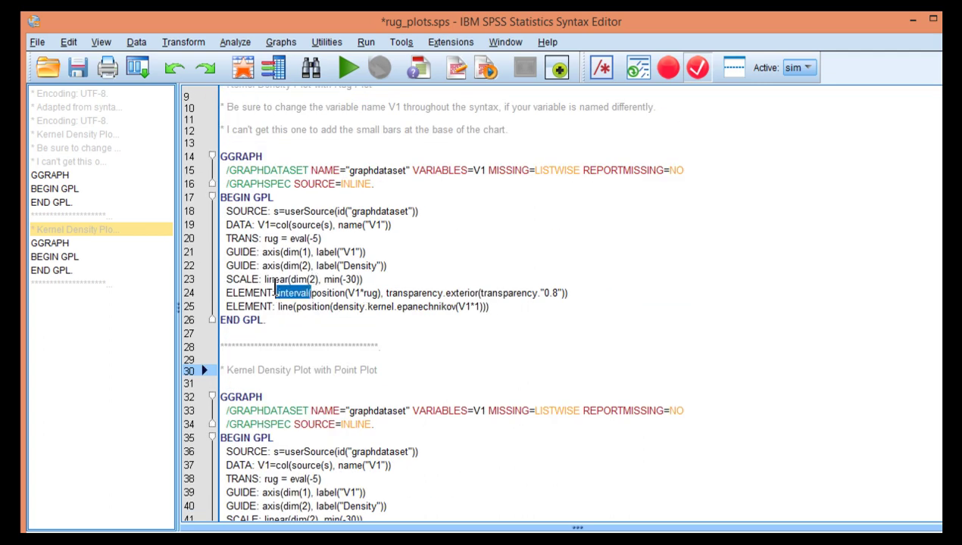
click(402, 280)
scroll(409, 363, down, 3)
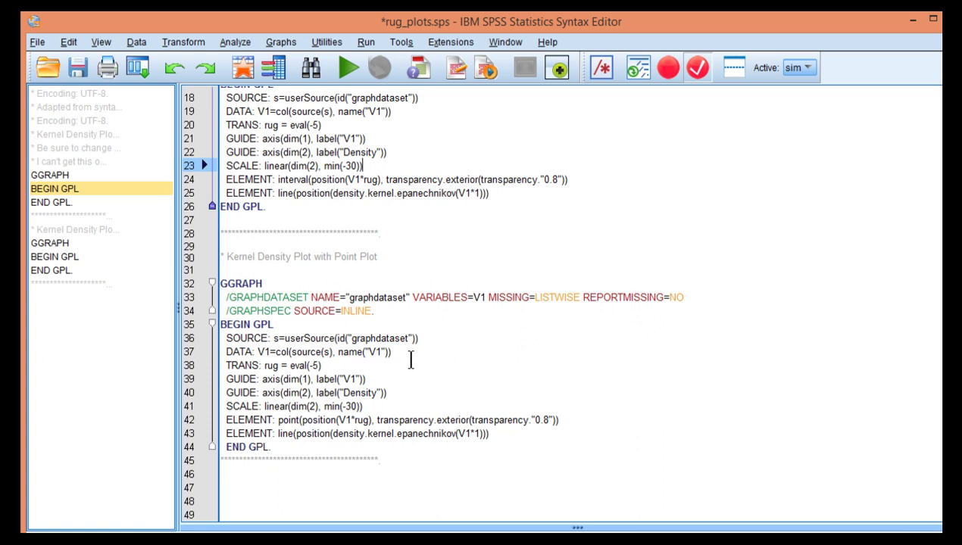
click(279, 180)
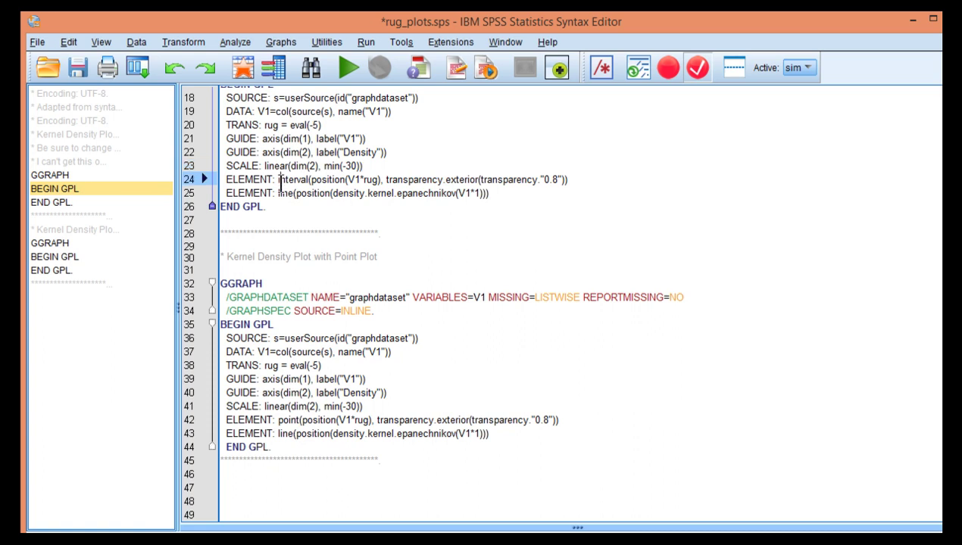